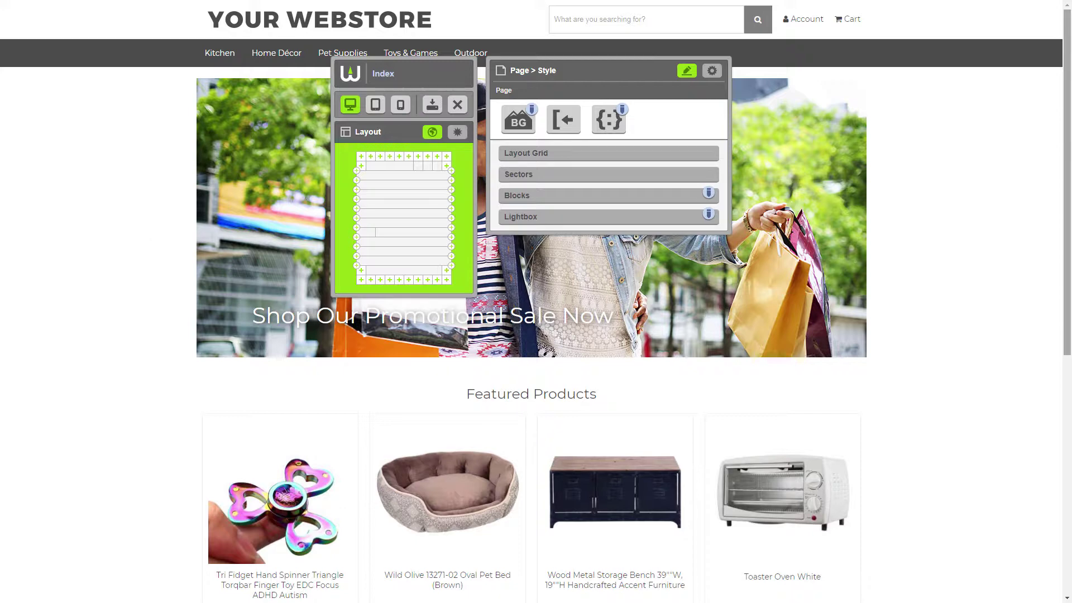
- Start adding a Recent Posts block to the footer sector that holds the Information, My Account and social columns
{"action": "left_click_drag", "start_coordinate": [1067, 175], "coordinate": [1069, 413]}
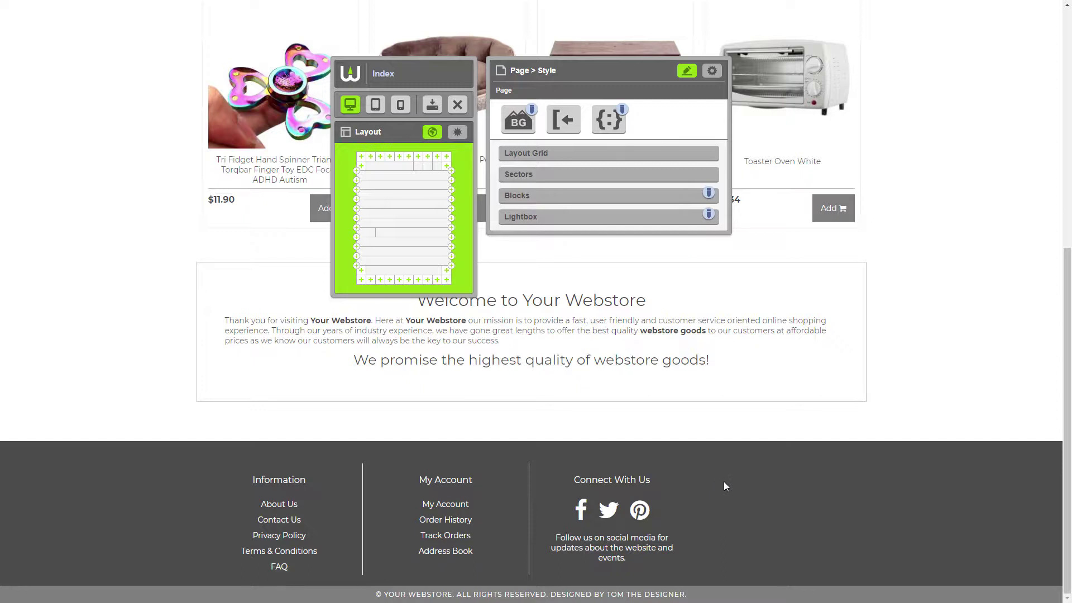
{"action": "left_click", "coordinate": [403, 254]}
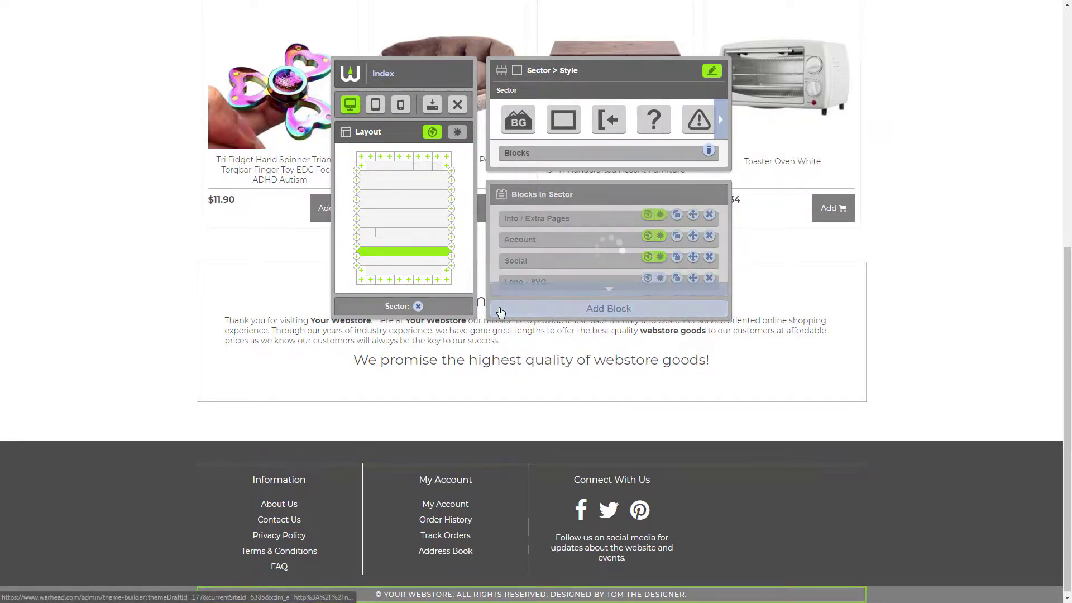
{"action": "left_click", "coordinate": [501, 311]}
{"action": "scroll", "coordinate": [520, 294], "scroll_direction": "down", "scroll_amount": 3}
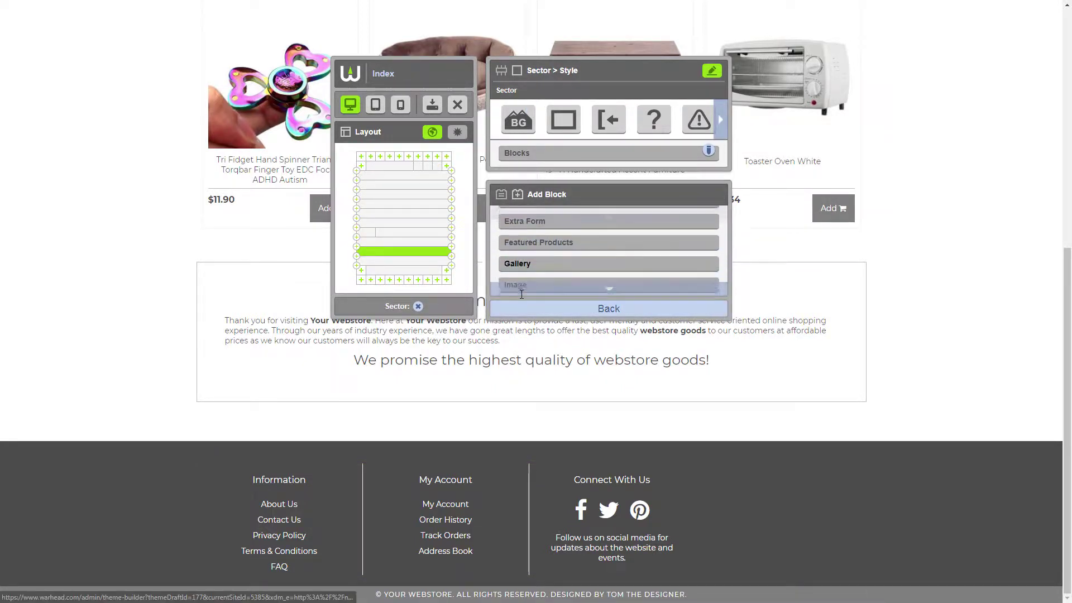
{"action": "scroll", "coordinate": [524, 288], "scroll_direction": "down", "scroll_amount": 5}
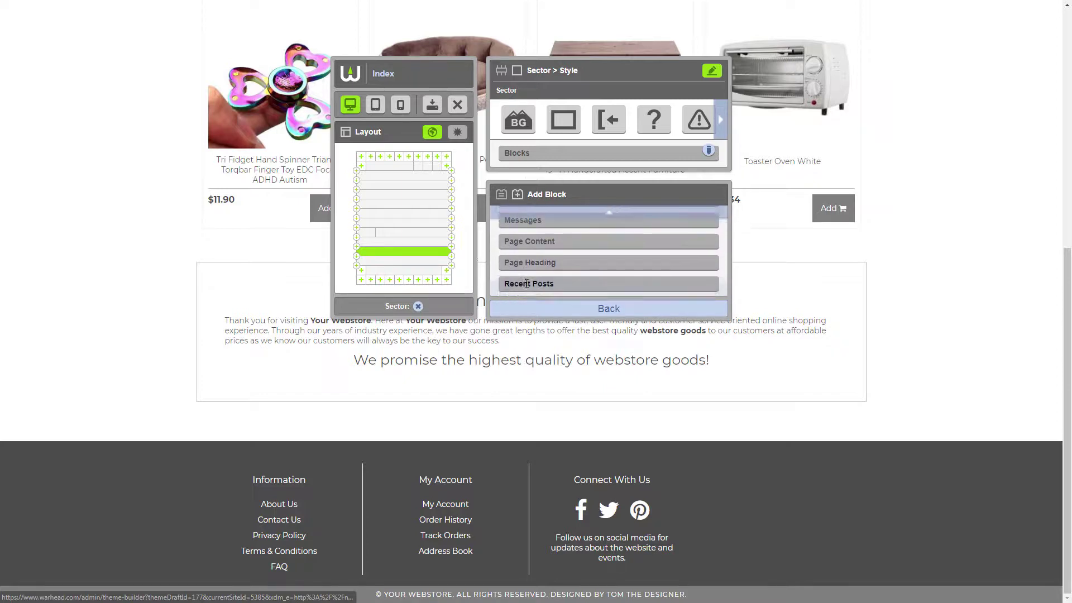
{"action": "scroll", "coordinate": [526, 279], "scroll_direction": "down", "scroll_amount": 1}
{"action": "left_click", "coordinate": [528, 264]}
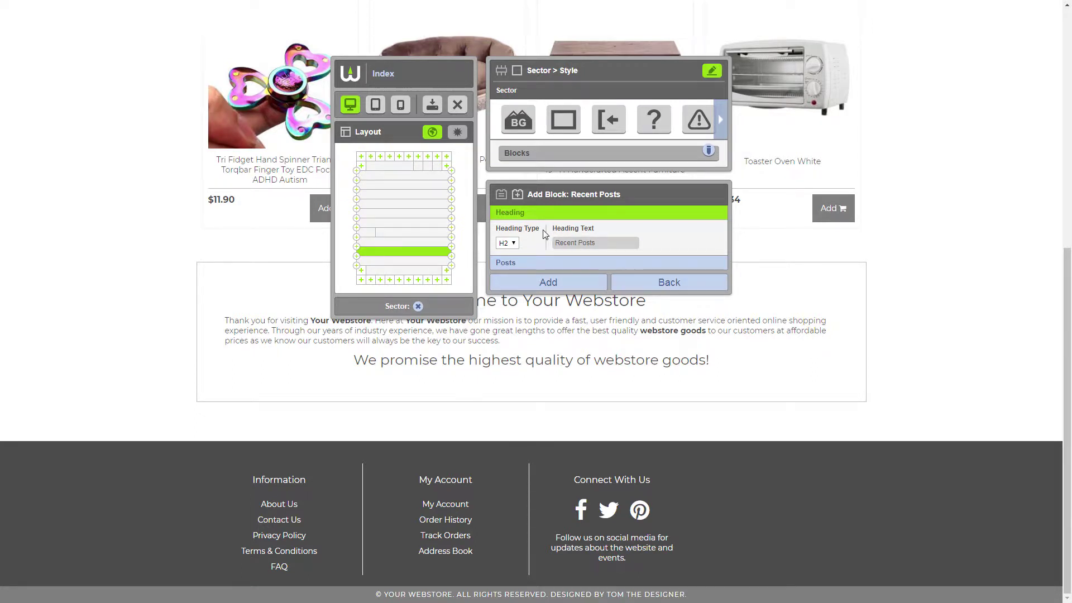
- Set the new block's heading type to H4 and its heading text to "Recent Updates"
{"action": "left_click", "coordinate": [506, 244]}
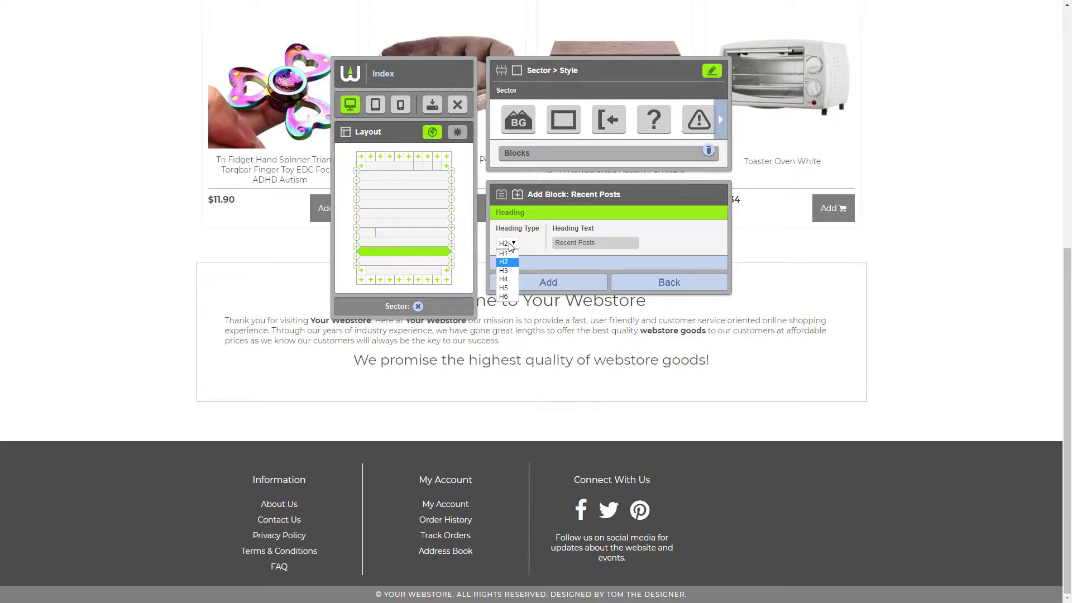
{"action": "left_click", "coordinate": [504, 279]}
{"action": "double_click", "coordinate": [585, 242]}
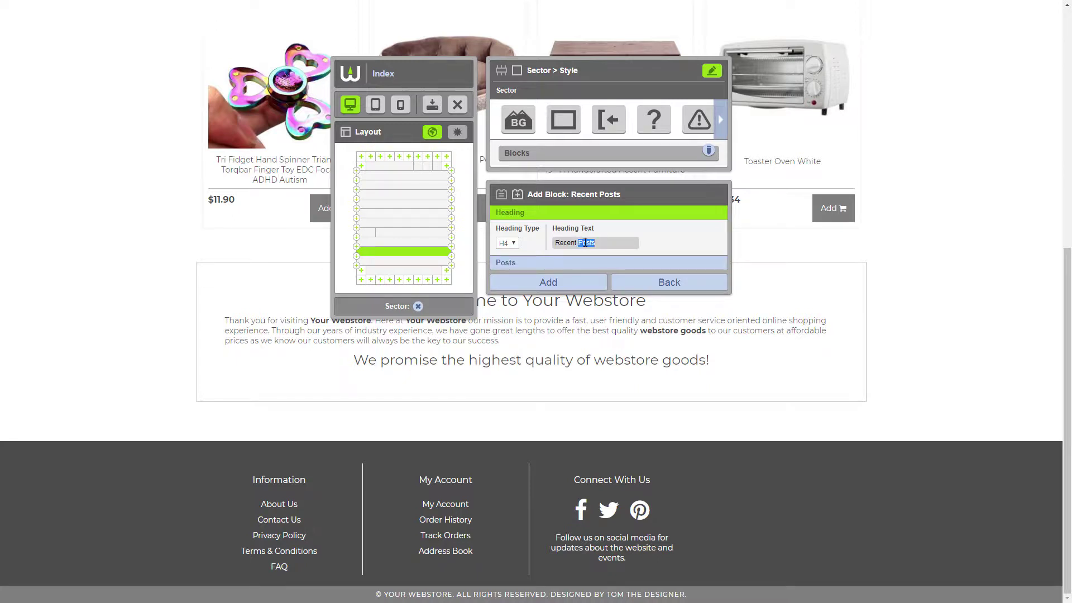
{"action": "type", "text": "Updates"}
- Limit the block to a maximum of 2 posts, keeping them sorted by Newest
{"action": "left_click", "coordinate": [634, 263]}
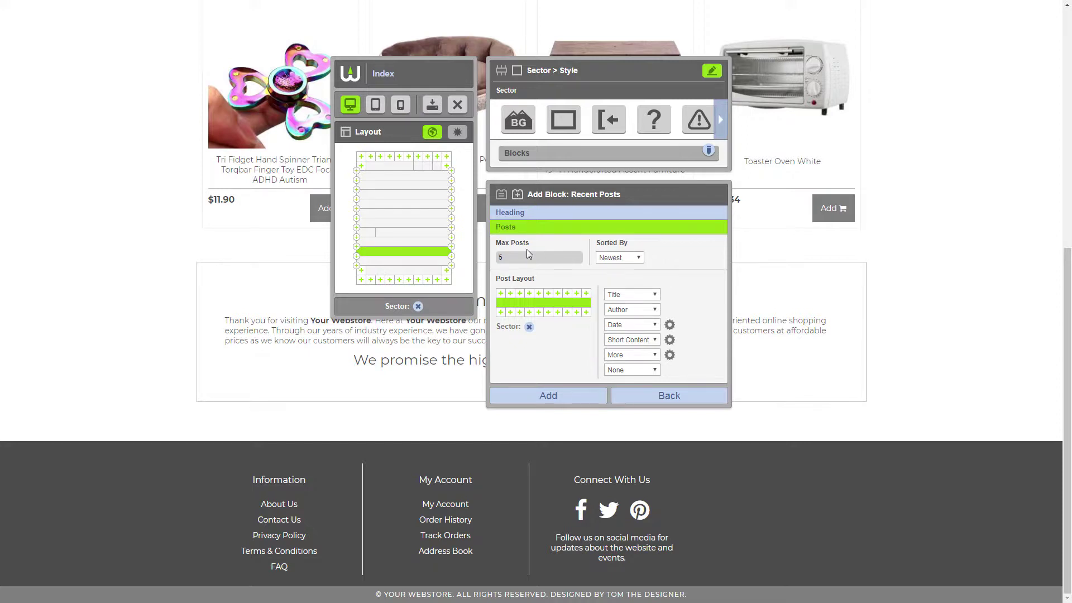
{"action": "double_click", "coordinate": [498, 257]}
{"action": "type", "text": "3"}
{"action": "key", "text": "BackSpace"}
{"action": "type", "text": "2"}
{"action": "left_click", "coordinate": [610, 259]}
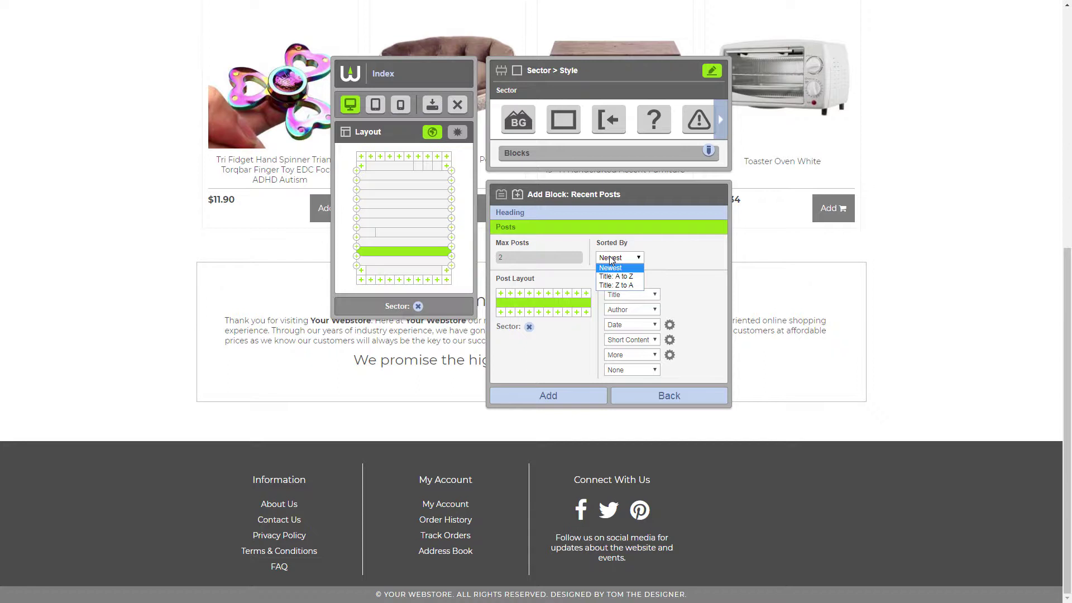
{"action": "left_click", "coordinate": [657, 259]}
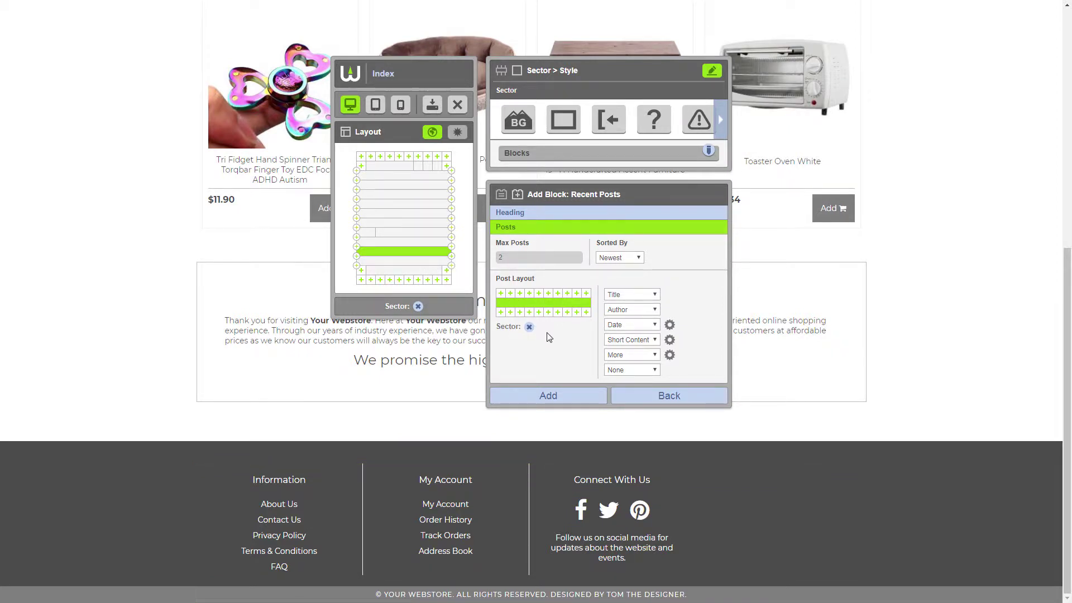
- Remove the Author, Date and More elements from the post layout, leaving only Title and Short Content
{"action": "left_click", "coordinate": [619, 311]}
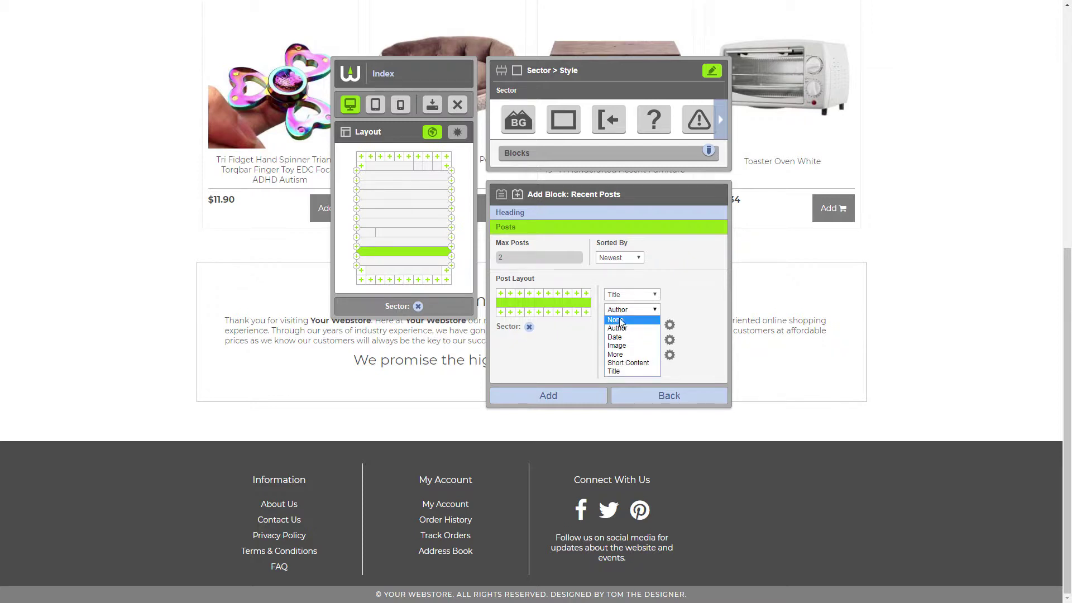
{"action": "left_click", "coordinate": [621, 327]}
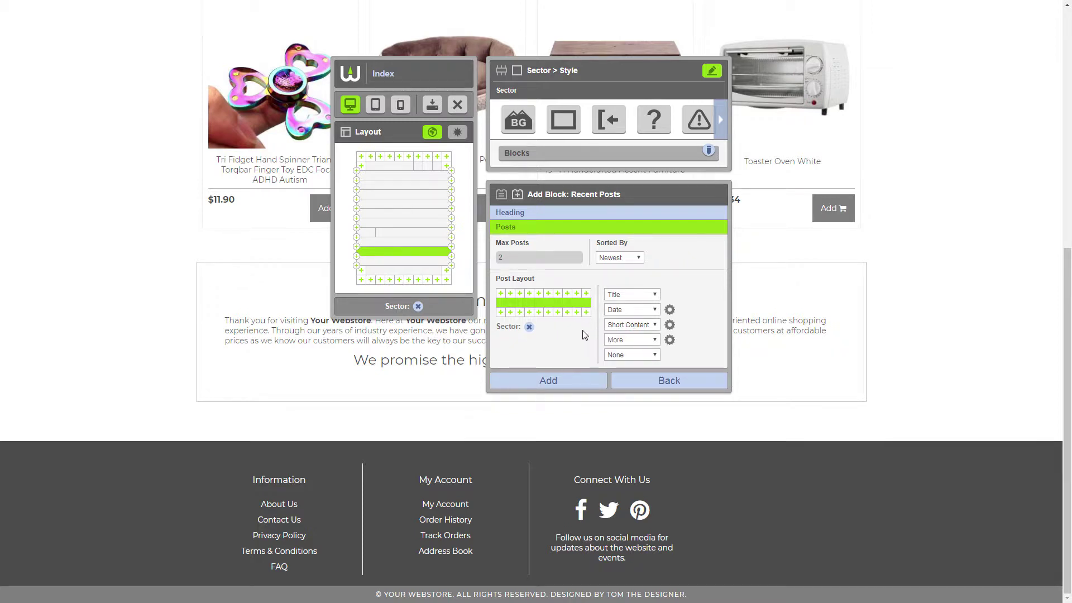
{"action": "left_click", "coordinate": [617, 310]}
{"action": "left_click", "coordinate": [620, 323]}
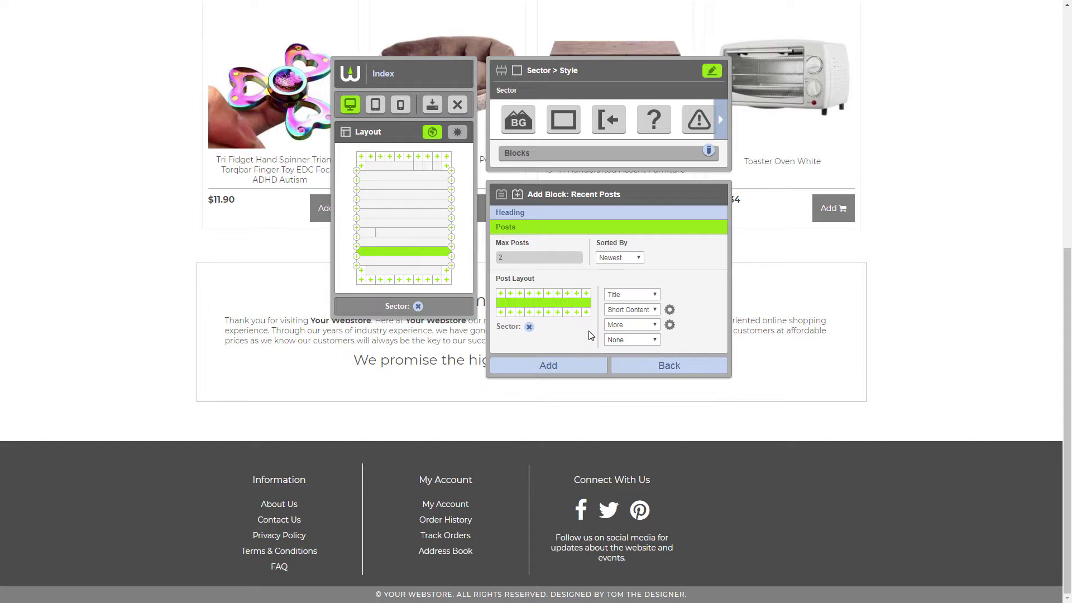
{"action": "left_click", "coordinate": [617, 325]}
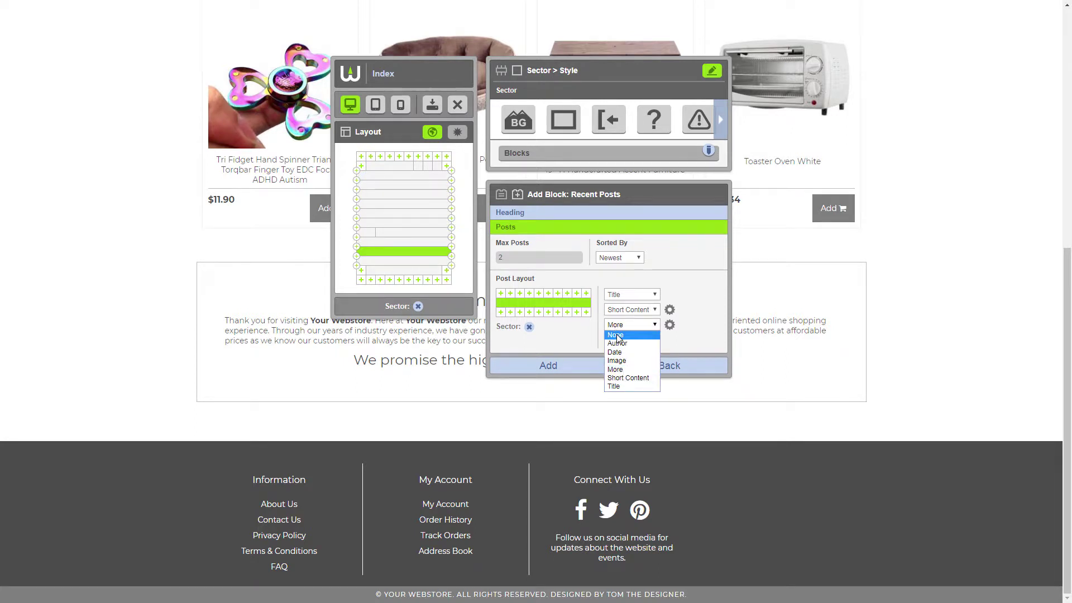
{"action": "left_click", "coordinate": [618, 337]}
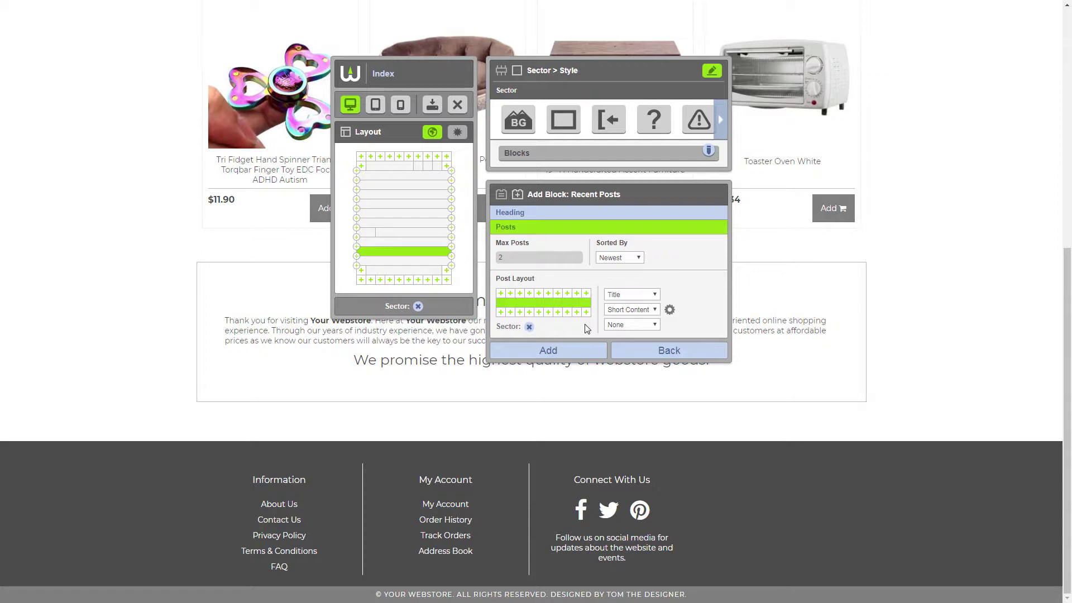
- Check the Short Content character limit, add the Recent Posts block, and view it in the page footer
{"action": "left_click", "coordinate": [669, 310]}
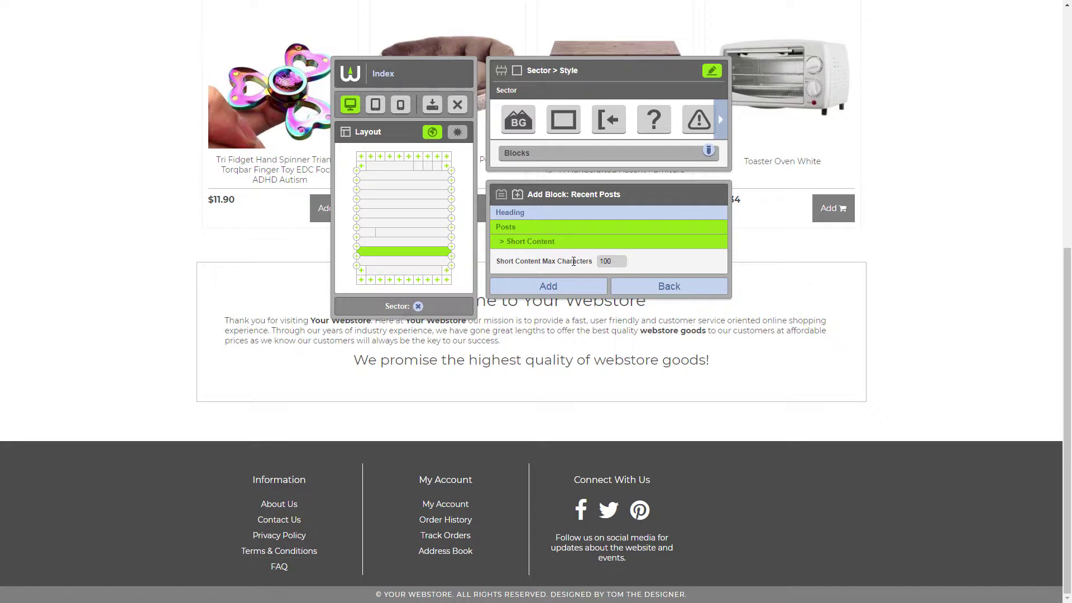
{"action": "left_click", "coordinate": [554, 286]}
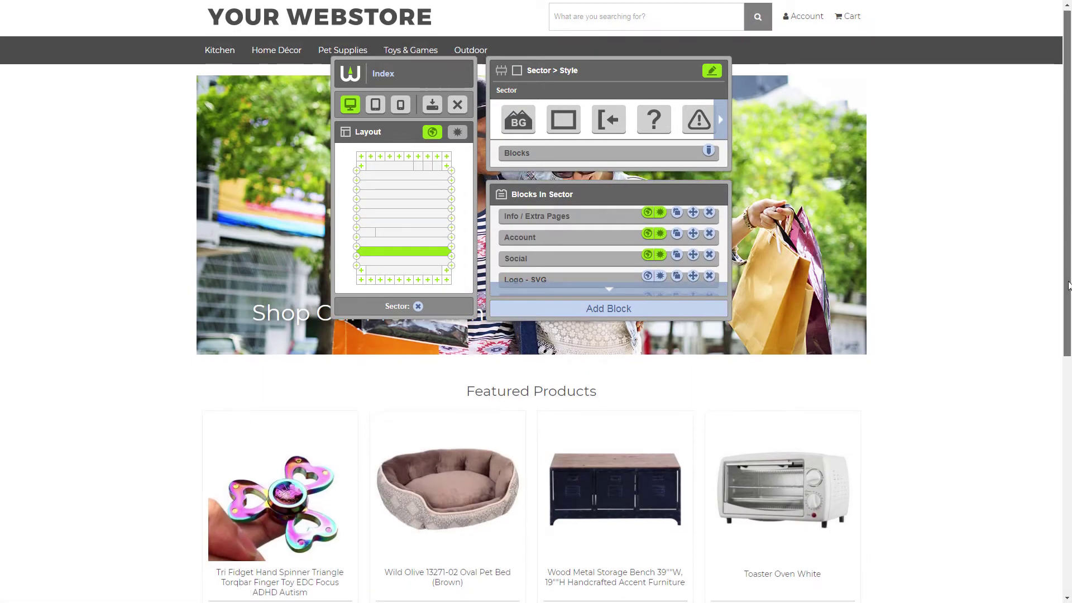
{"action": "scroll", "coordinate": [1004, 229], "scroll_direction": "down", "scroll_amount": 4}
{"action": "scroll", "coordinate": [748, 484], "scroll_direction": "down", "scroll_amount": 4}
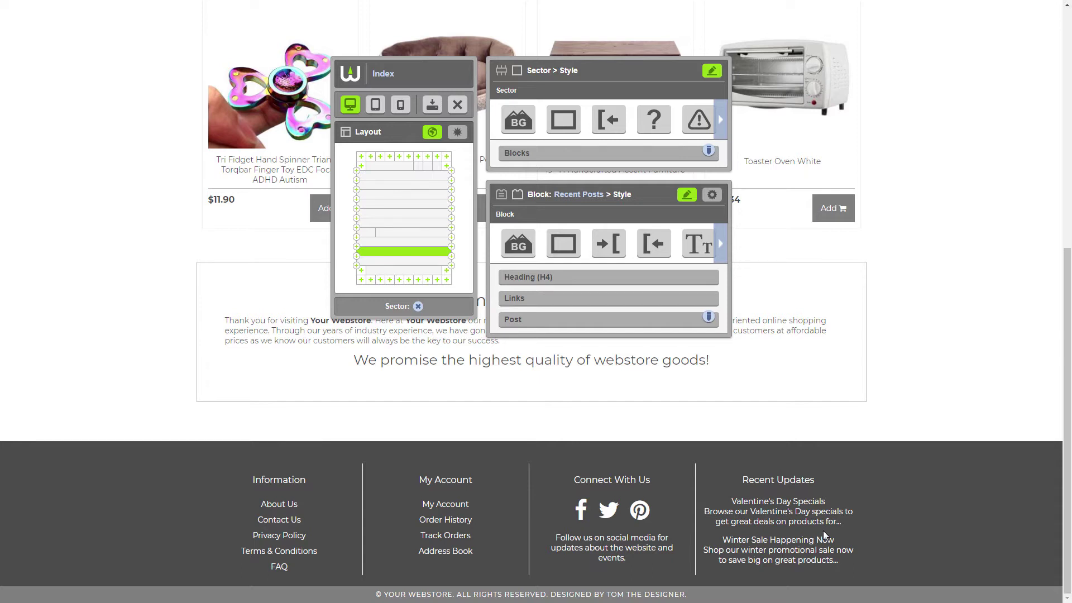
- Open the Valentine's Day Specials post from the footer and view its page with the theme builder temporarily collapsed
{"action": "left_click", "coordinate": [798, 505]}
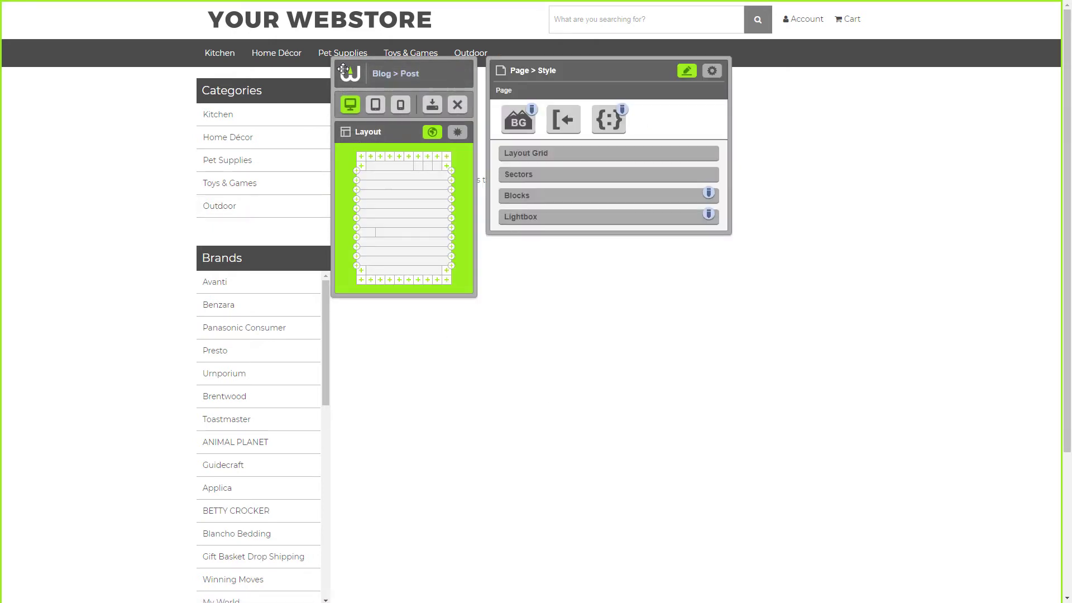
{"action": "left_click", "coordinate": [344, 70]}
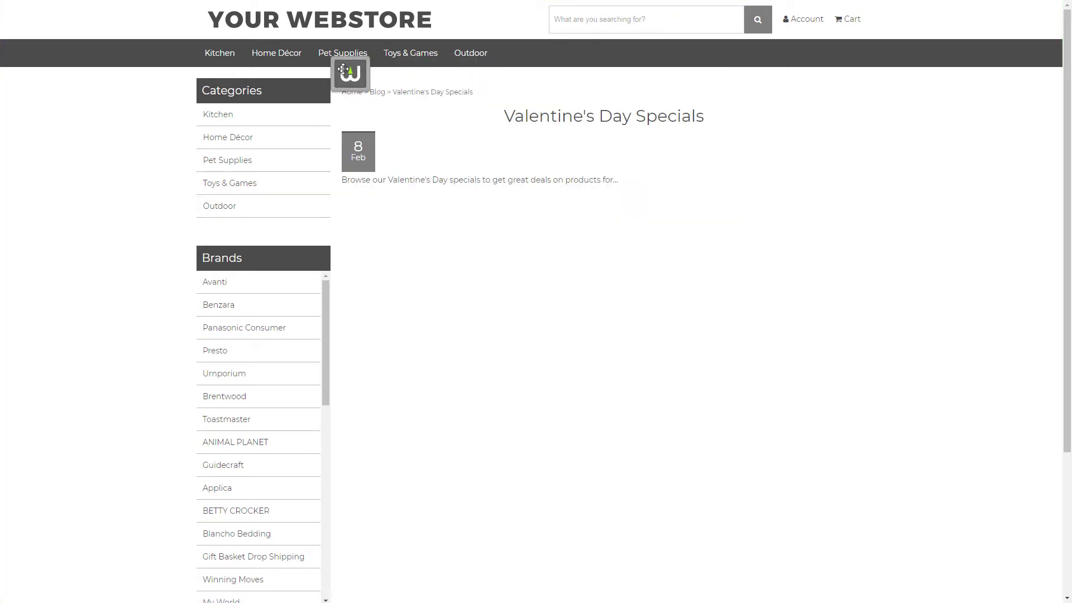
{"action": "left_click", "coordinate": [343, 70]}
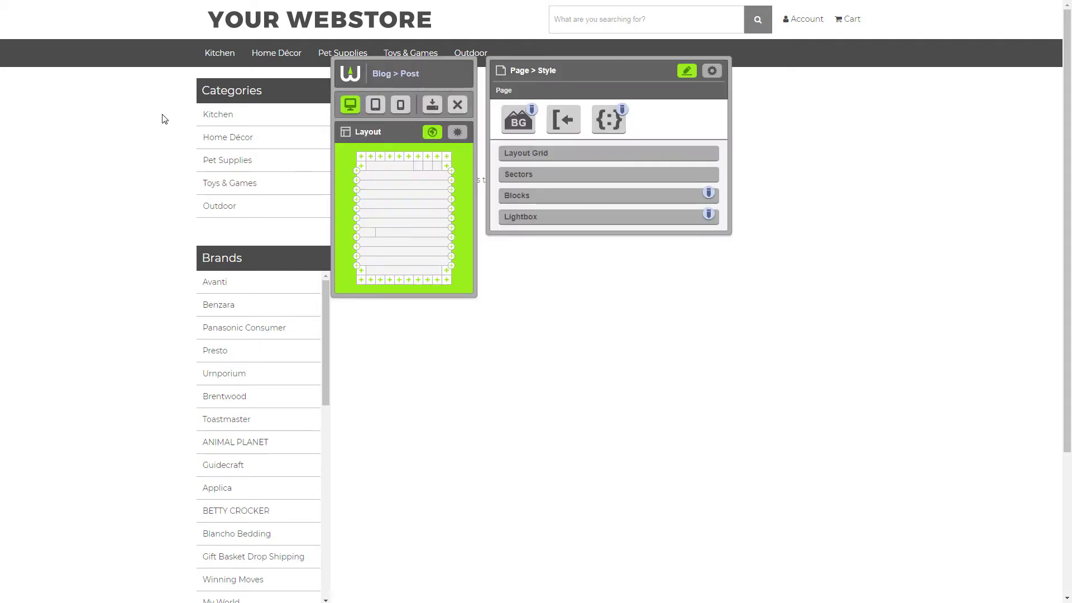